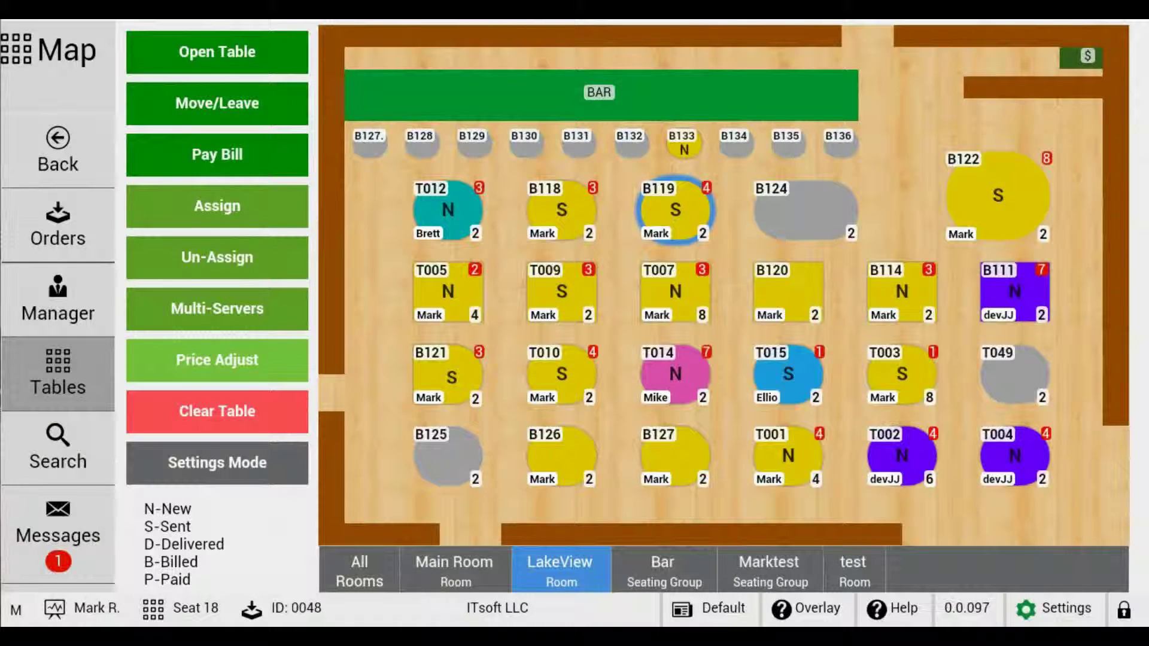
# Step: Have B122's seat 2 guest pay $14.24 cash for Cabernet Sauvignon and Carlsberg and leave
pyautogui.click(988, 200)
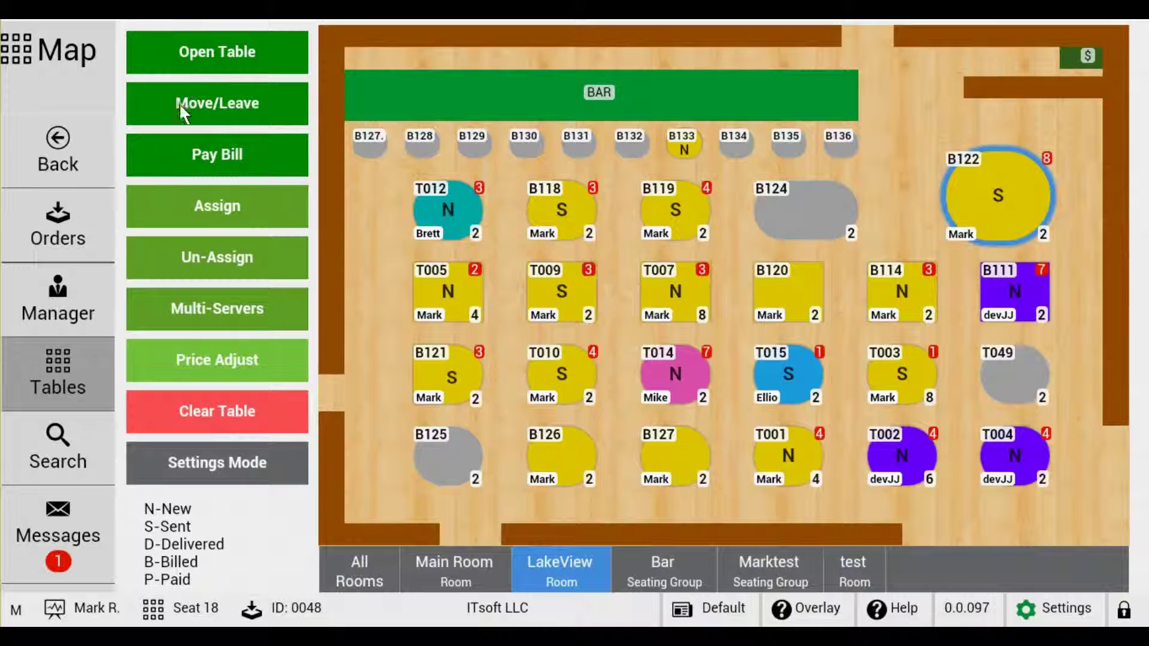
pyautogui.click(243, 102)
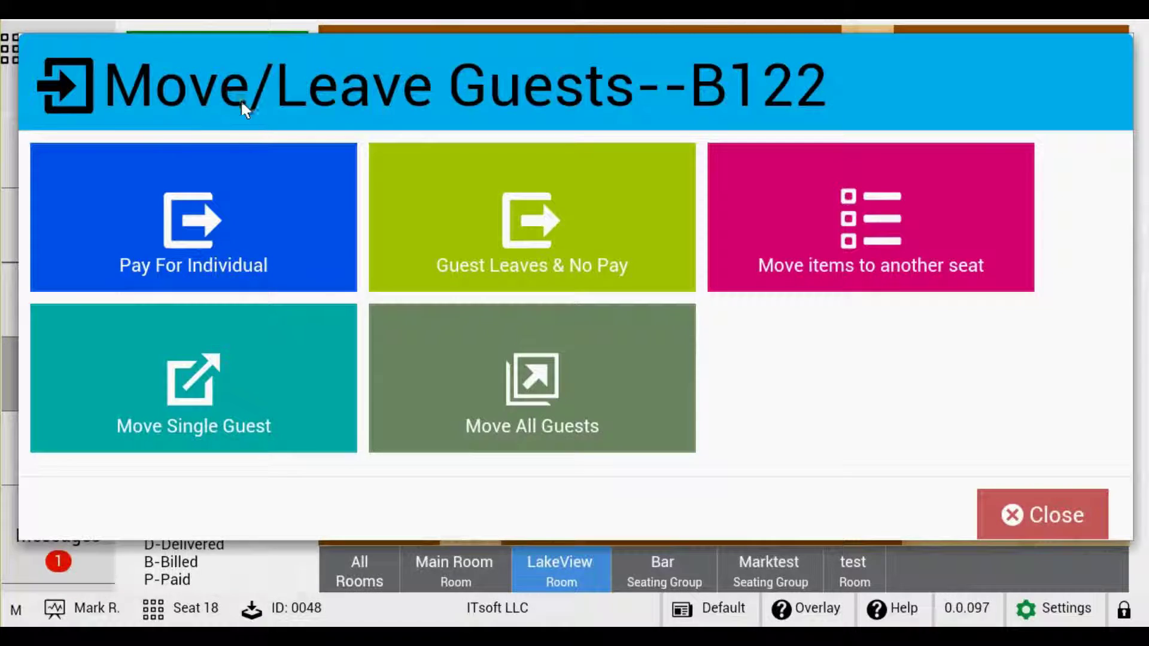
pyautogui.click(160, 234)
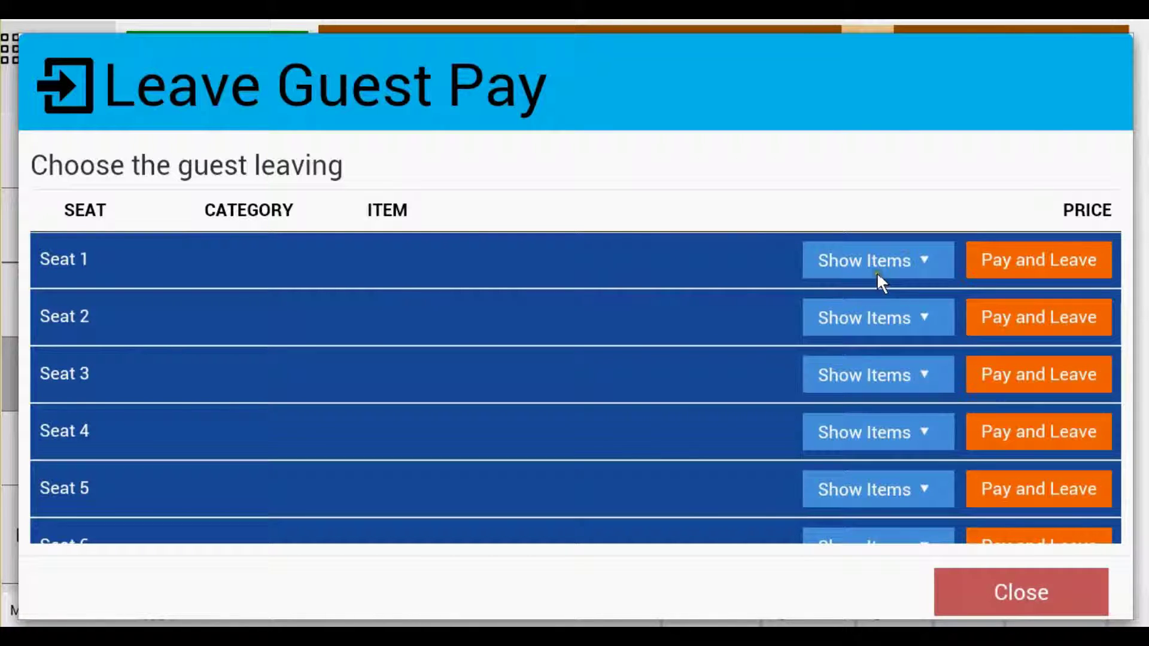
pyautogui.click(855, 313)
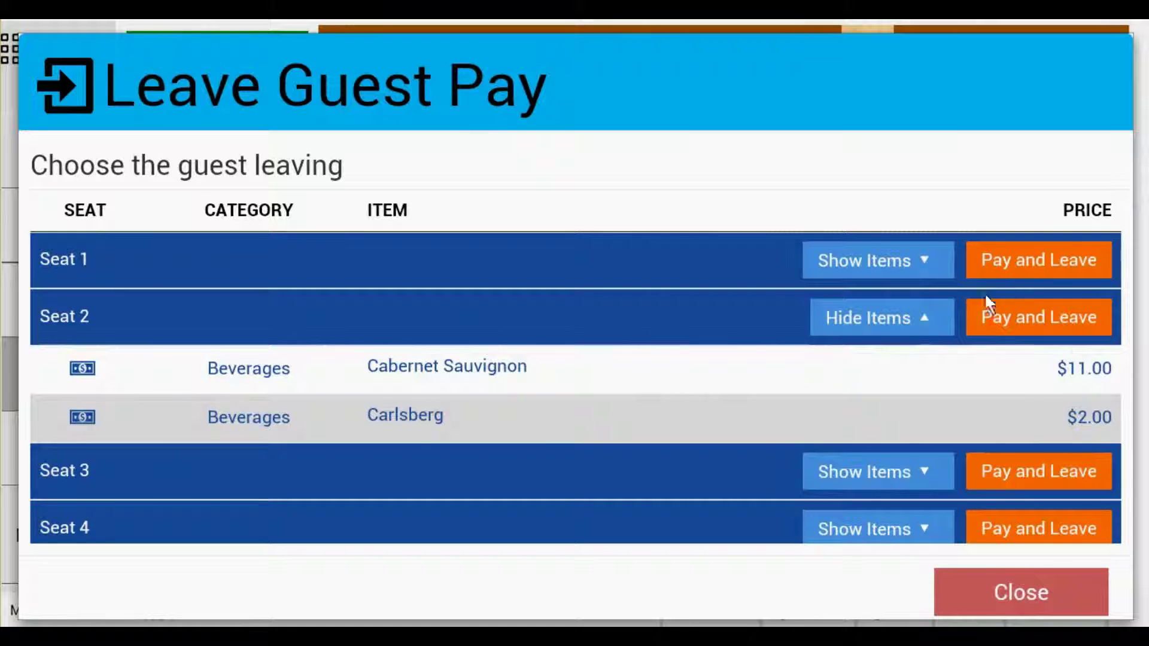
pyautogui.click(1055, 321)
pyautogui.click(919, 248)
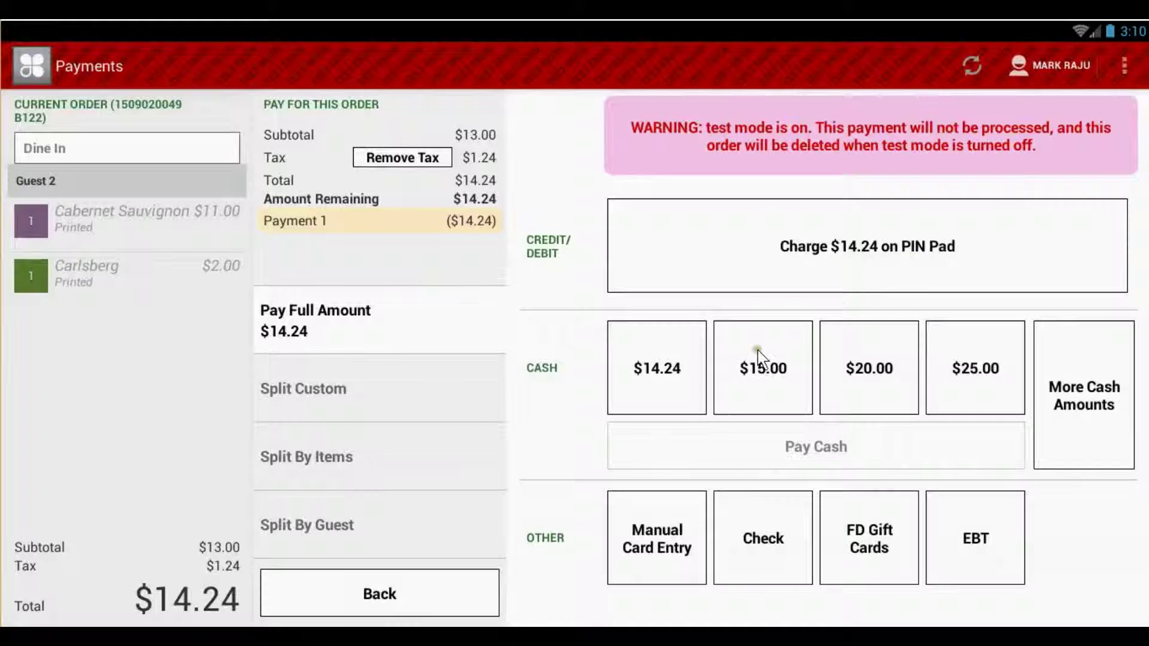
pyautogui.click(683, 374)
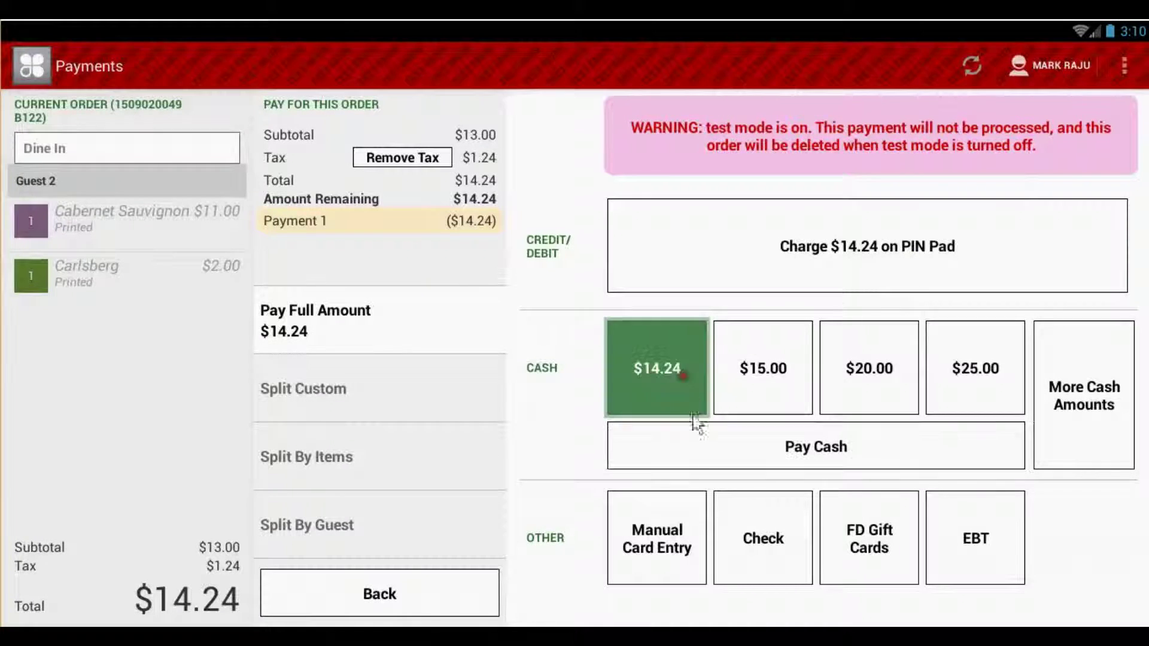
pyautogui.click(411, 600)
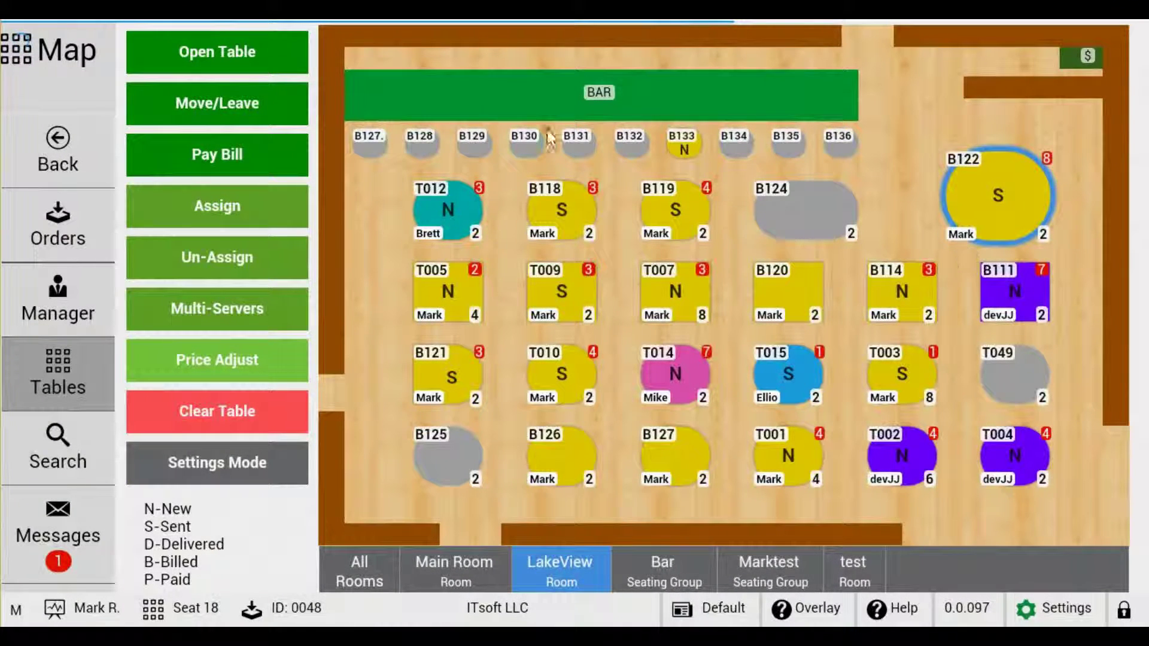
# Step: Let B122's seat 1 guest leave unpaid, putting Abita Amber $6.00 and Bier Bank $2.00 on Seat ALL
pyautogui.click(234, 101)
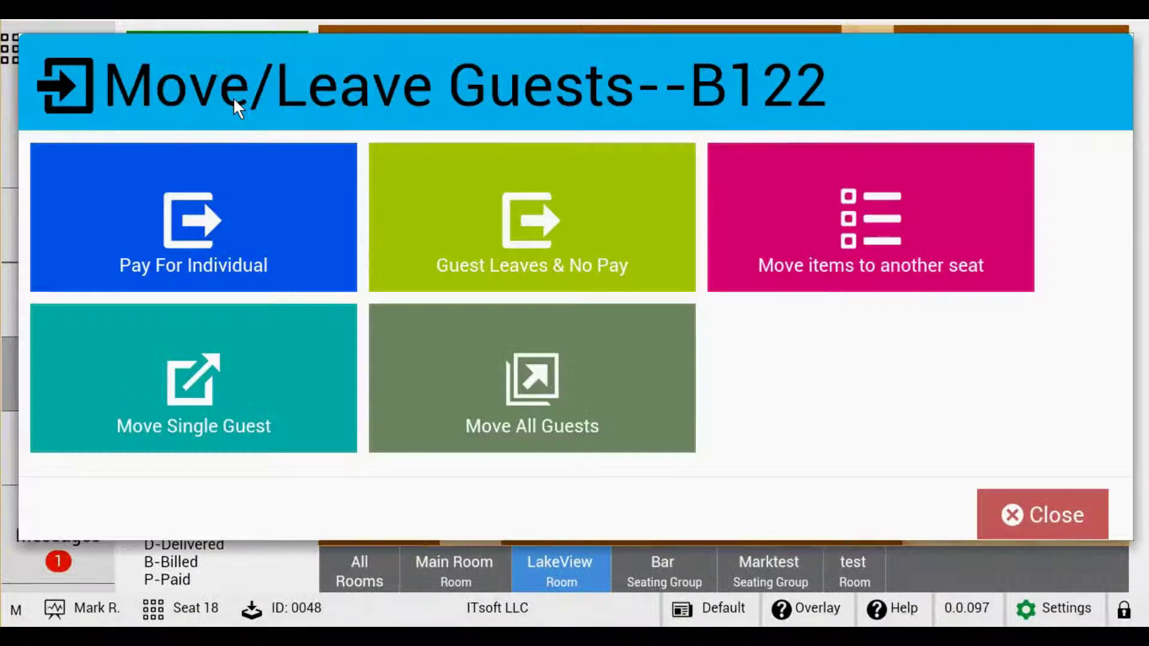
pyautogui.click(490, 231)
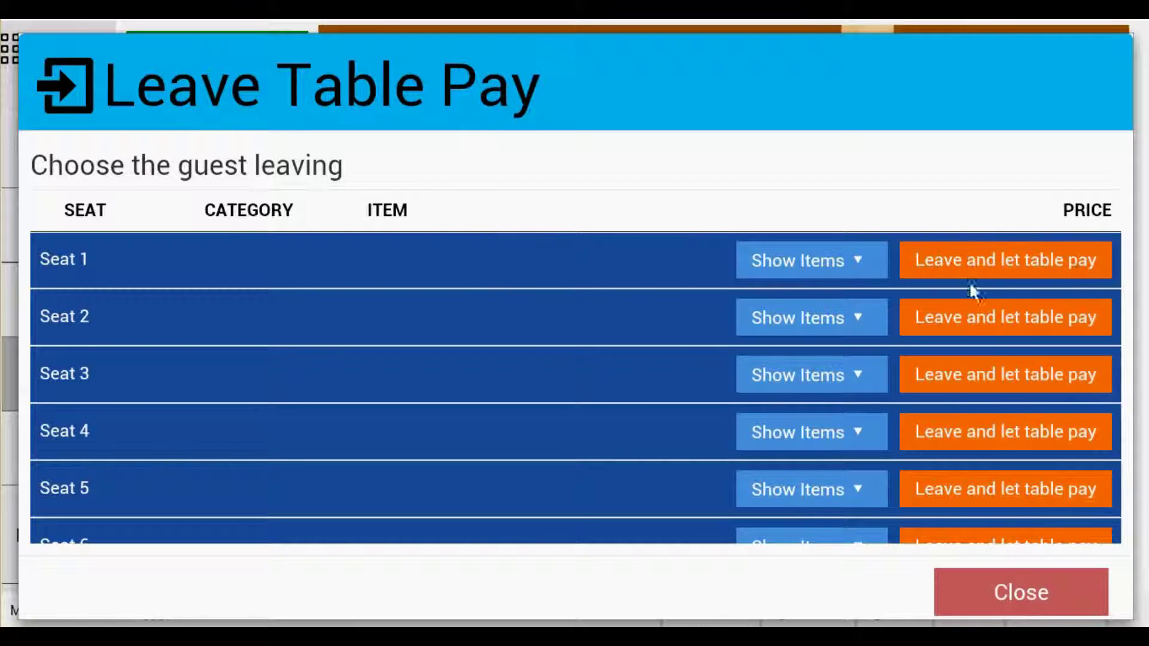
pyautogui.click(1036, 255)
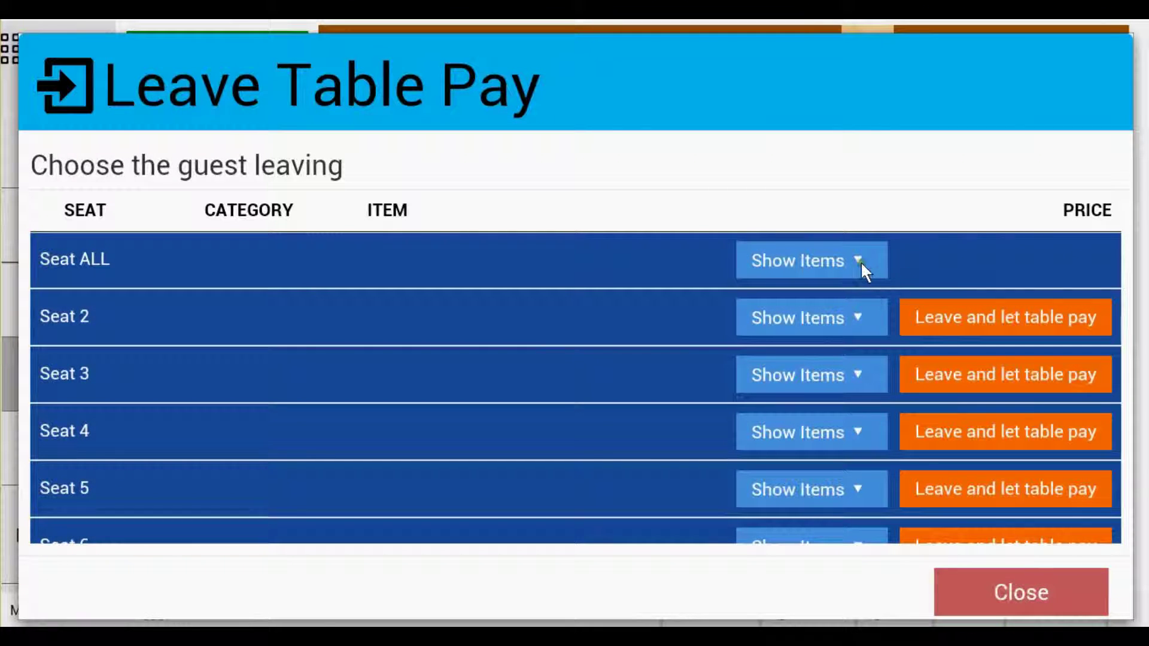
pyautogui.click(861, 262)
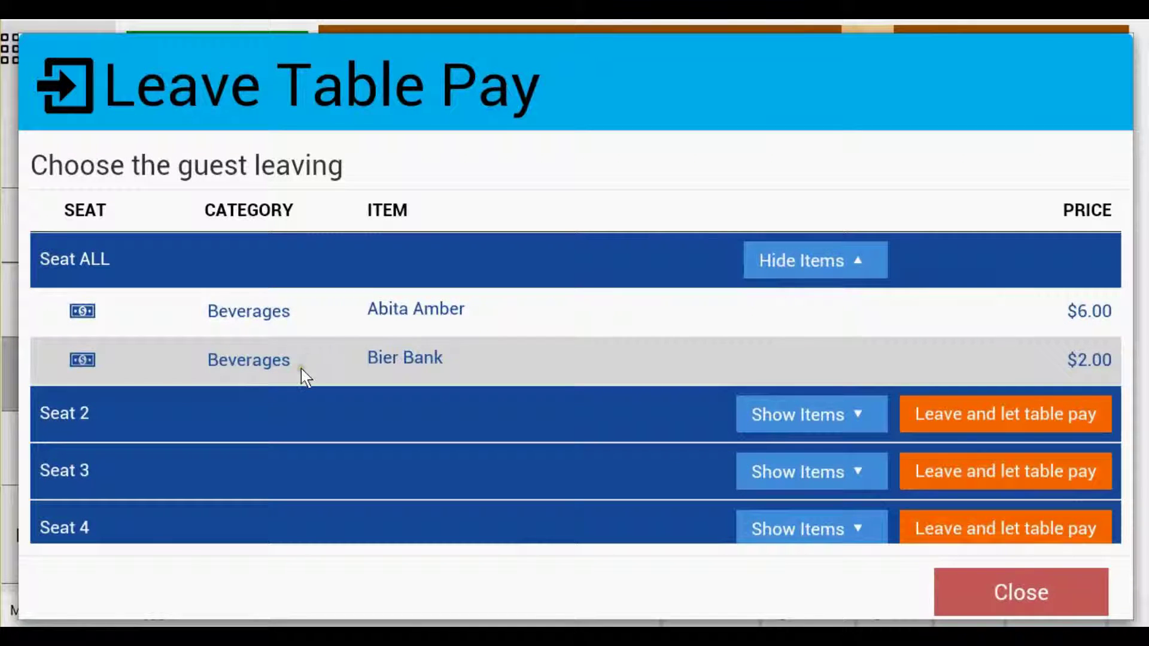
pyautogui.click(1029, 596)
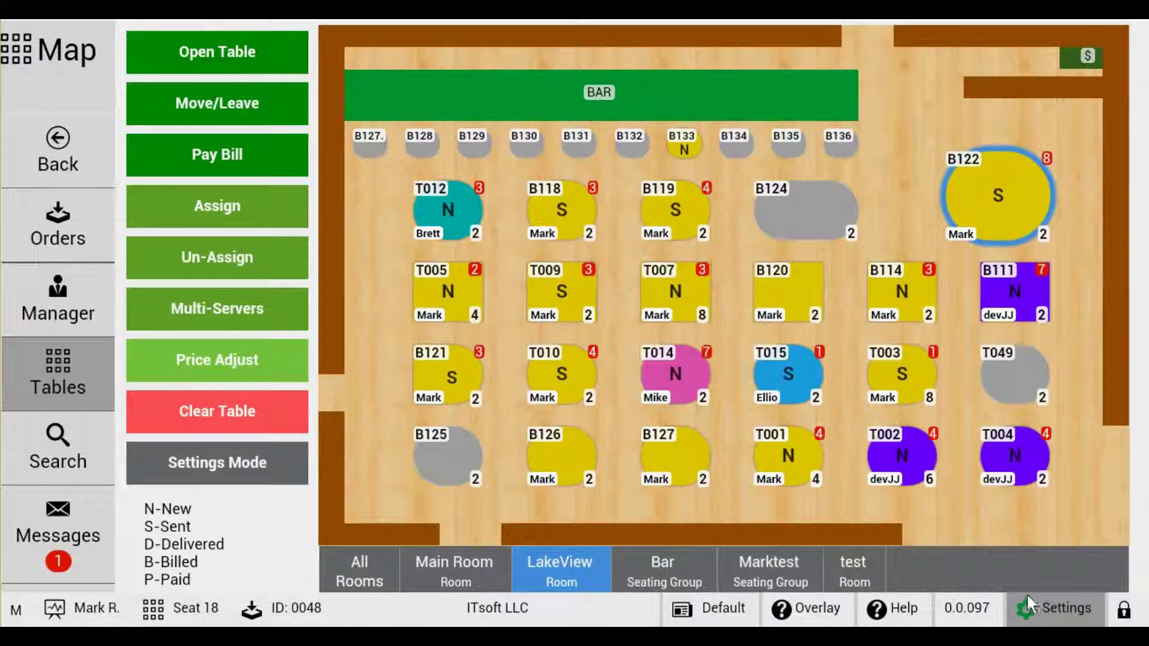
# Step: Move B122's Abita Amber and Bier Bank from Seat ALL back to seat 1
pyautogui.click(231, 101)
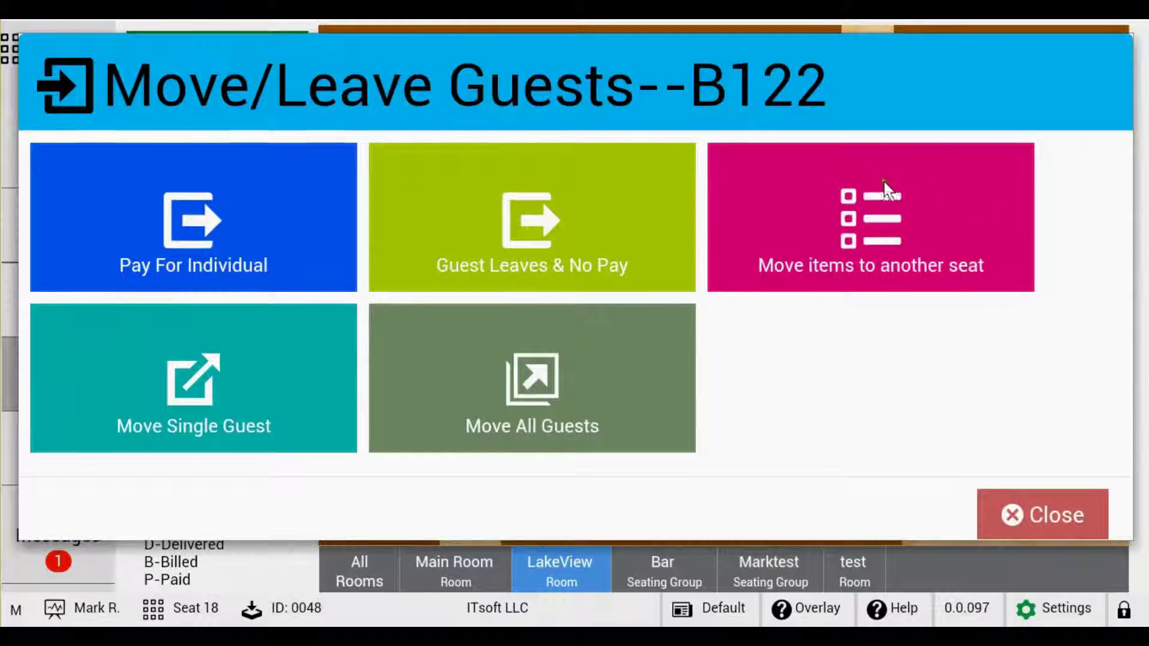
pyautogui.click(791, 186)
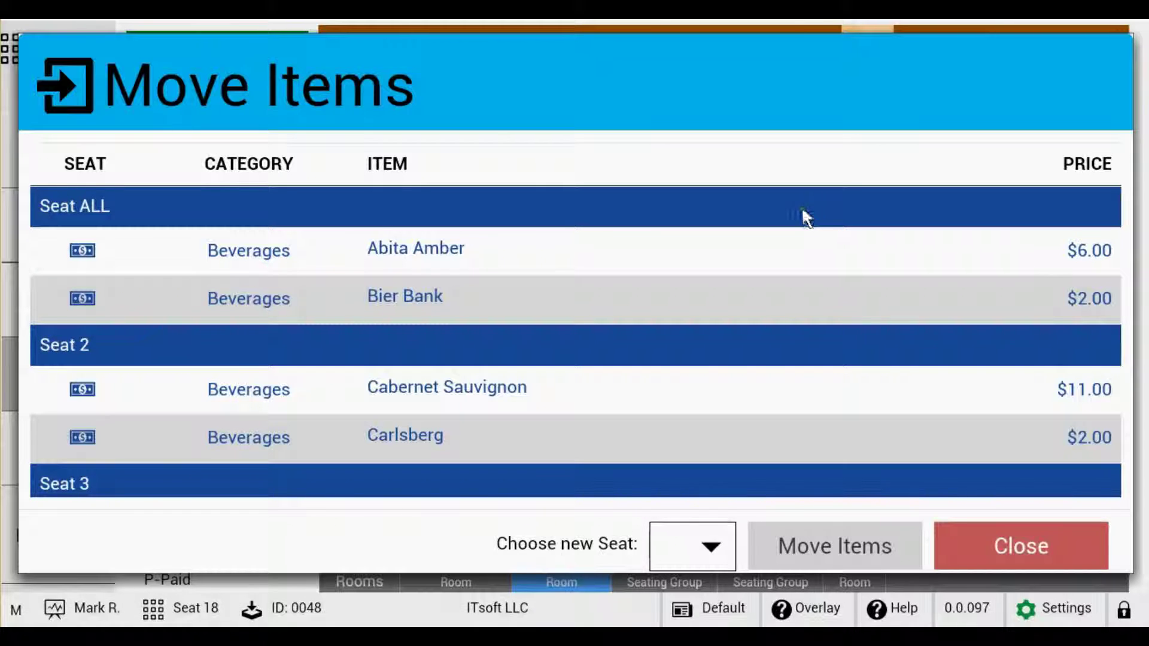
pyautogui.click(469, 261)
pyautogui.click(445, 298)
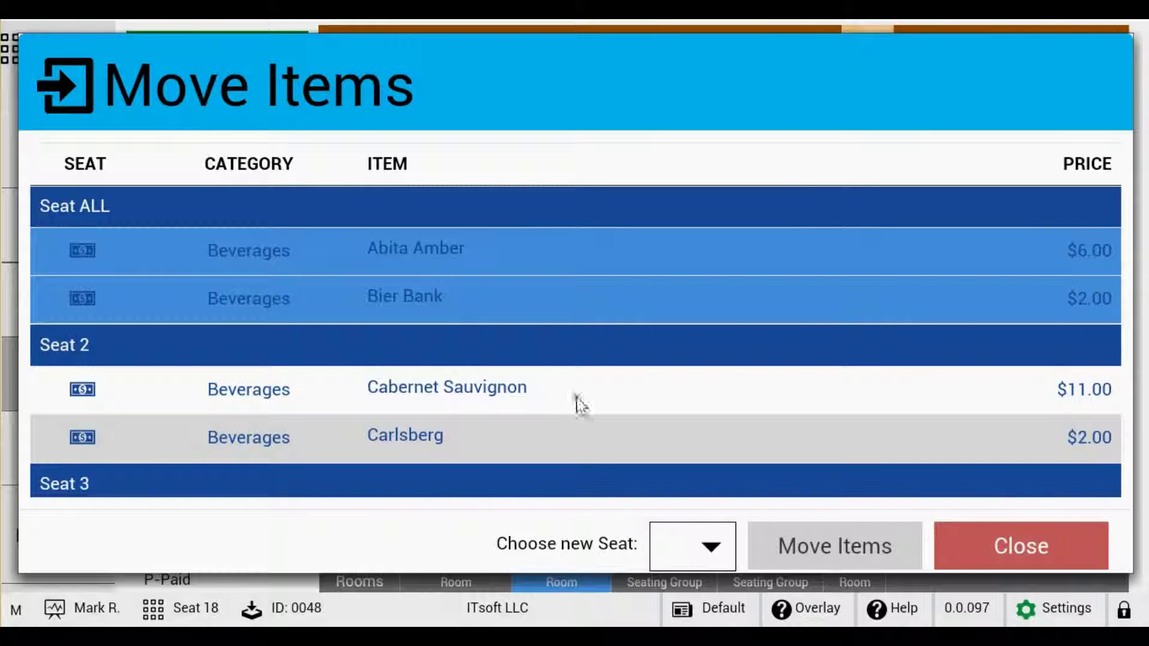
pyautogui.click(710, 547)
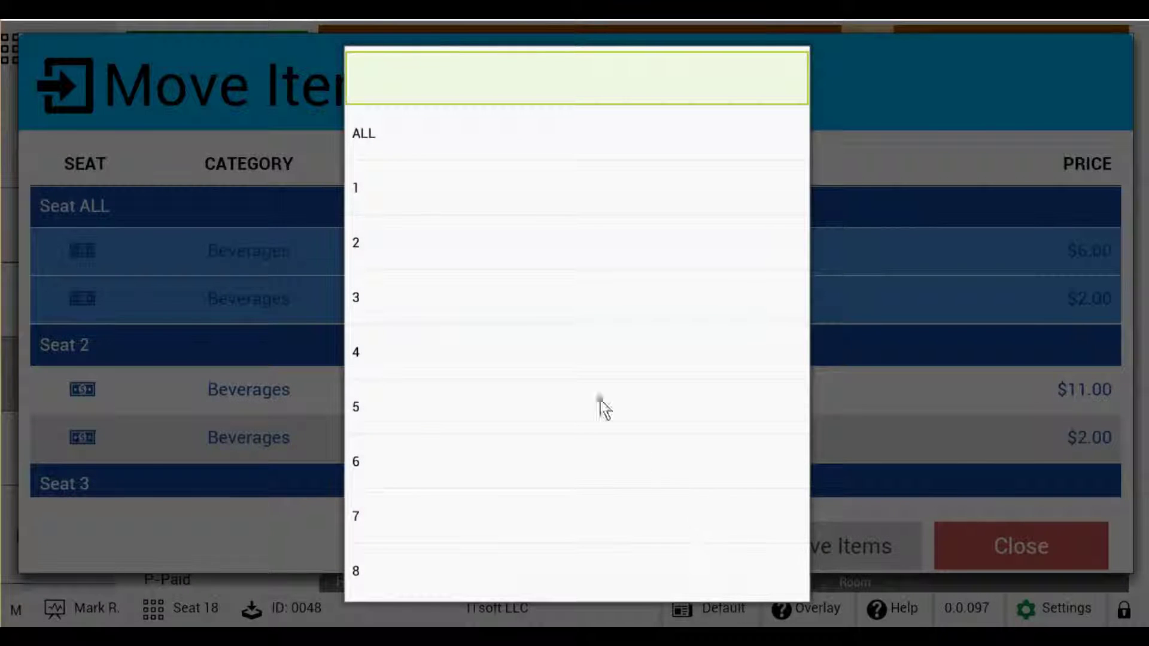
pyautogui.click(479, 203)
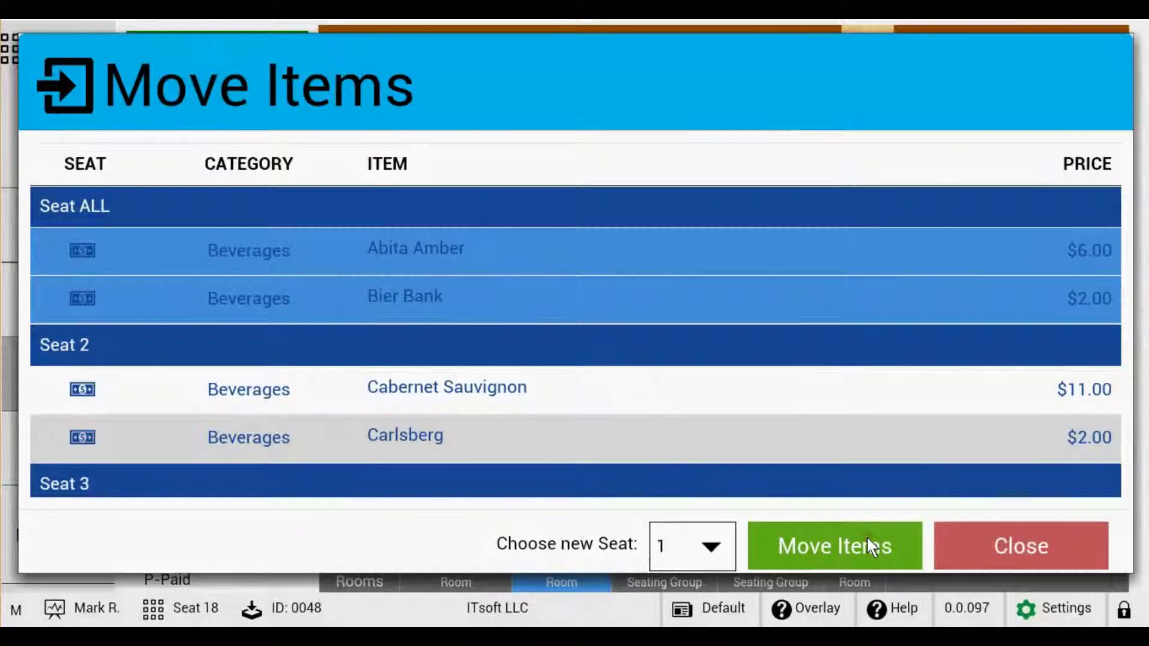
pyautogui.click(866, 536)
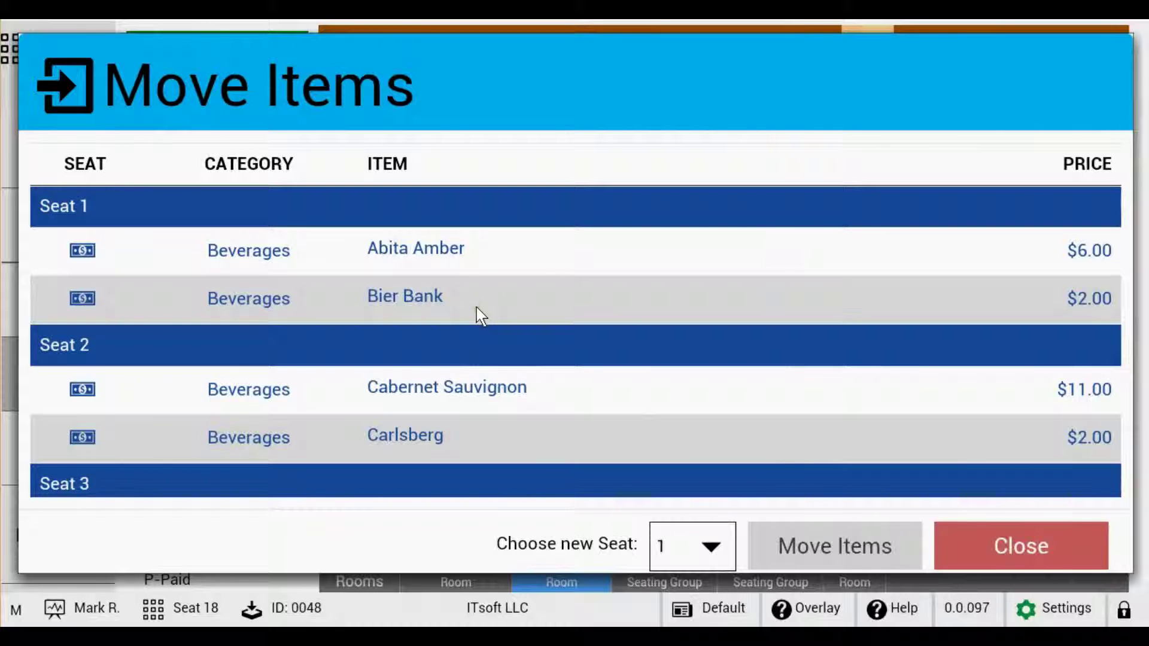
pyautogui.click(998, 556)
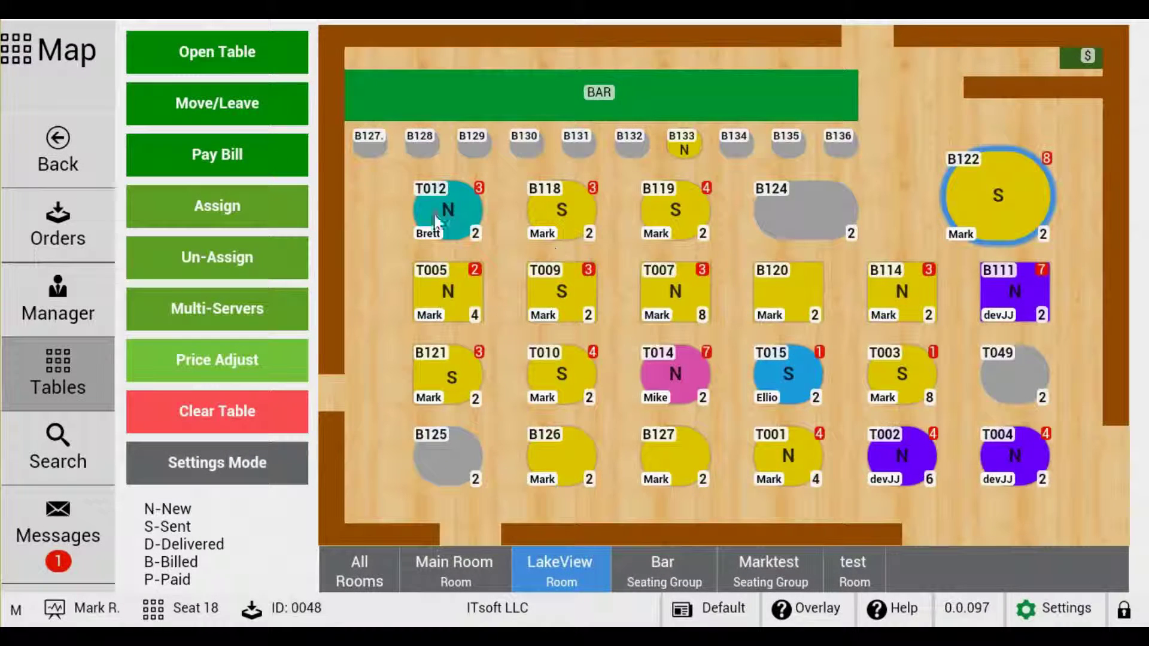
# Step: Move the Seat 1 guest from bar Seat 18, with Abita Amber and Bier Bank, to table B111
pyautogui.click(678, 559)
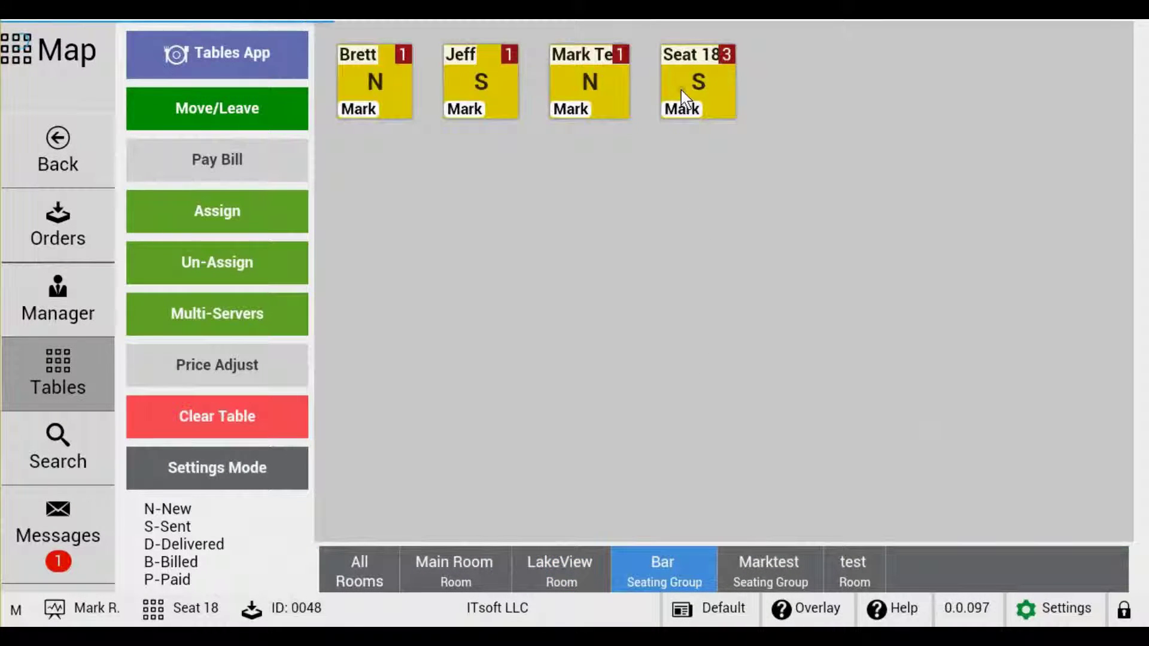
pyautogui.click(682, 90)
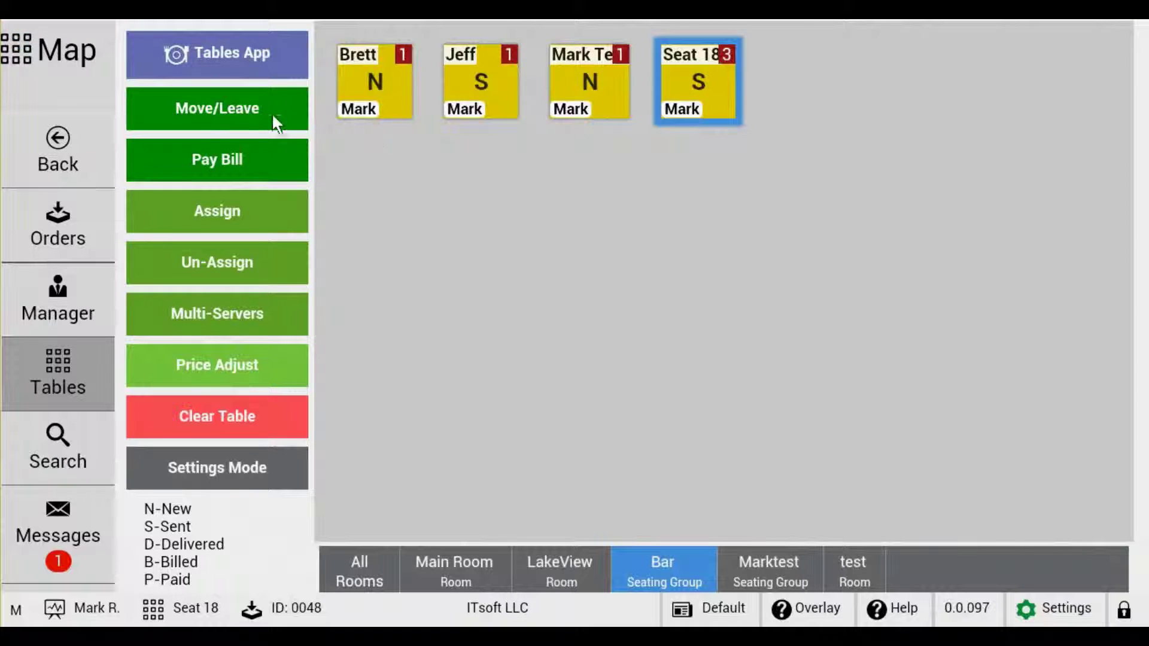
pyautogui.click(251, 115)
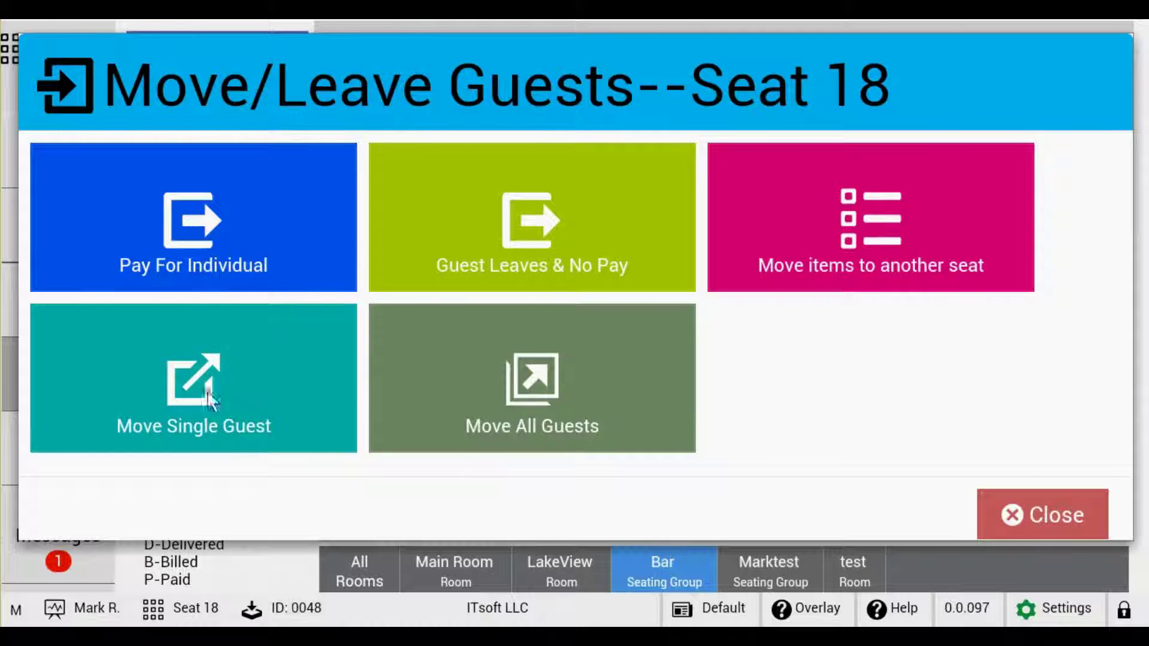
pyautogui.click(274, 378)
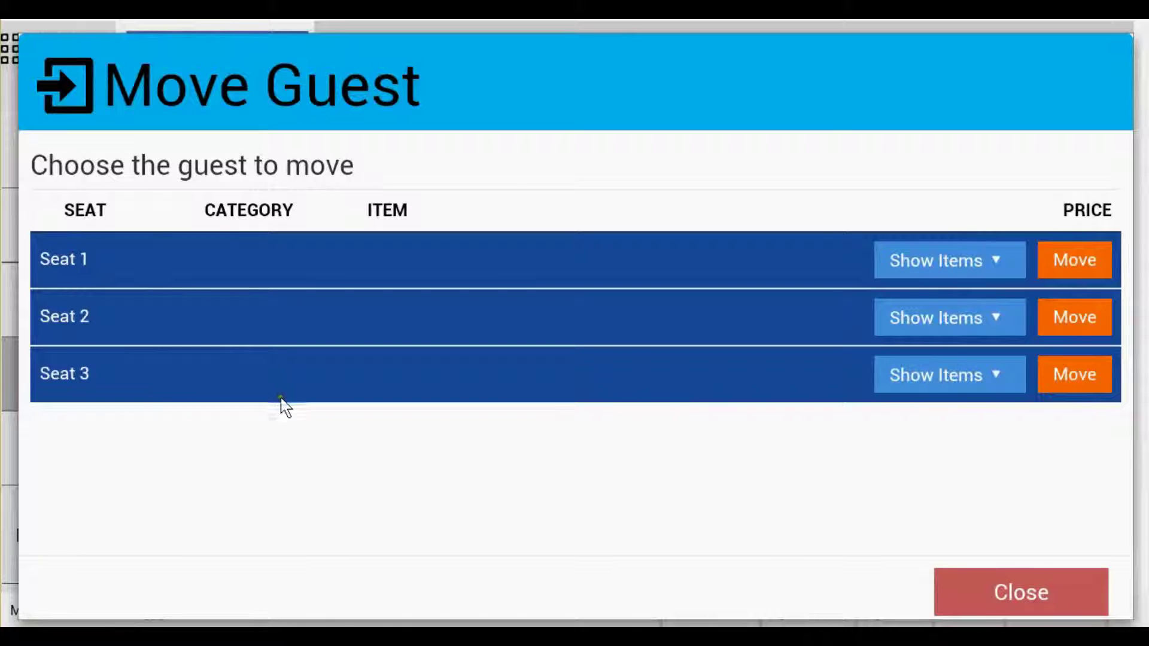
pyautogui.click(981, 258)
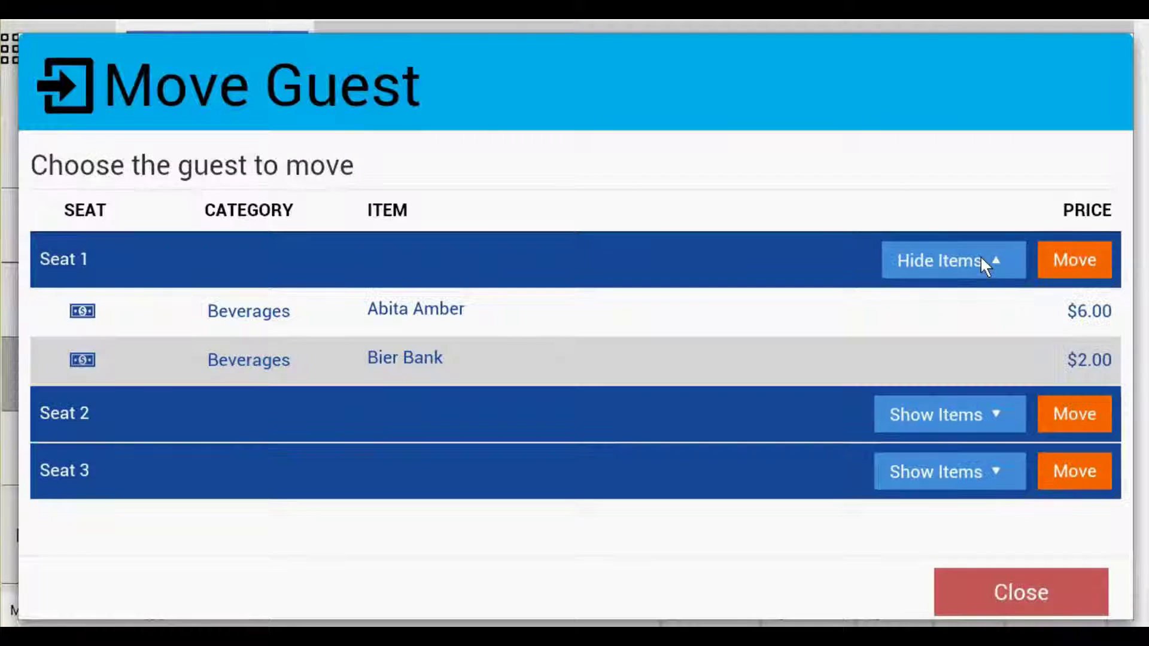
pyautogui.click(1092, 260)
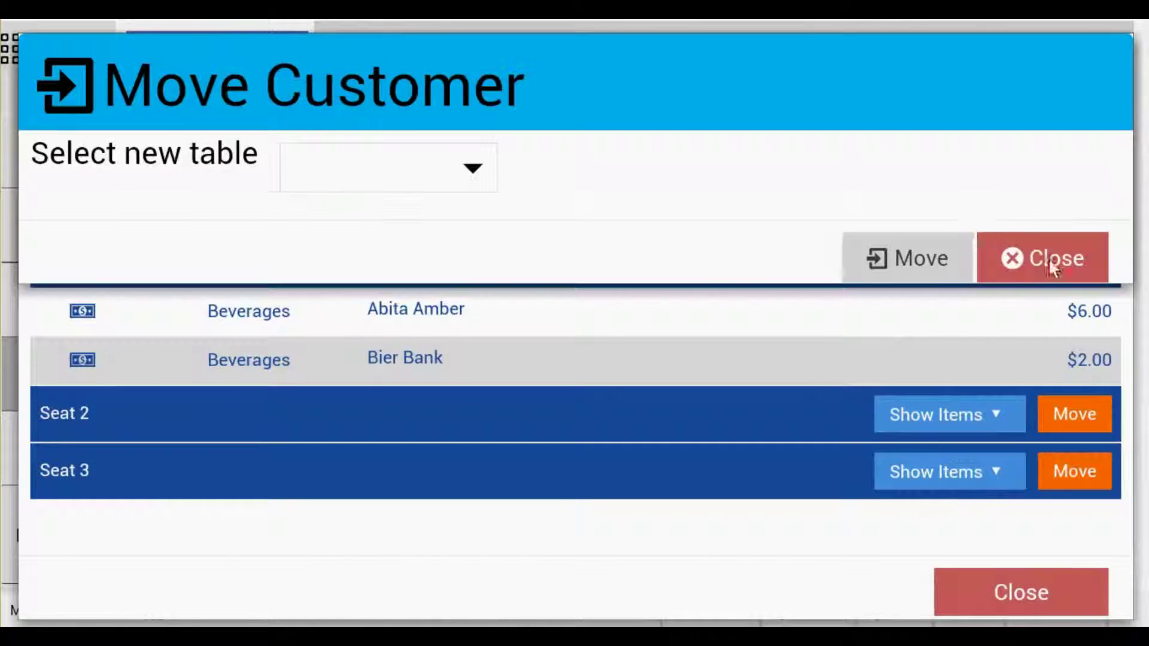
pyautogui.click(474, 168)
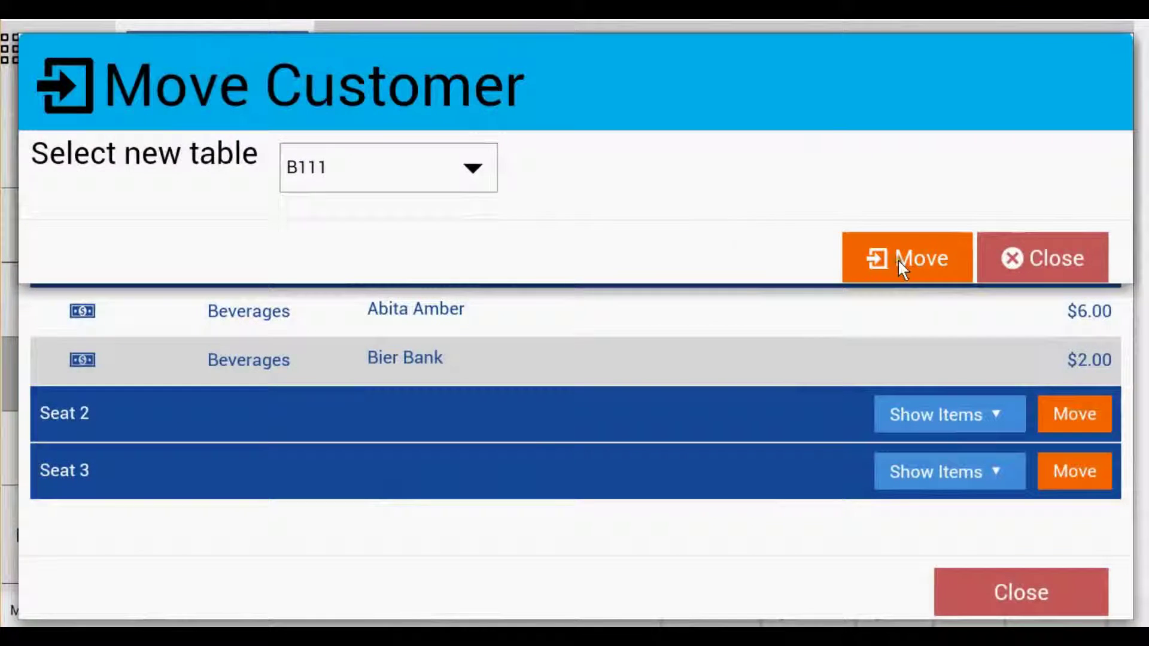
pyautogui.click(898, 259)
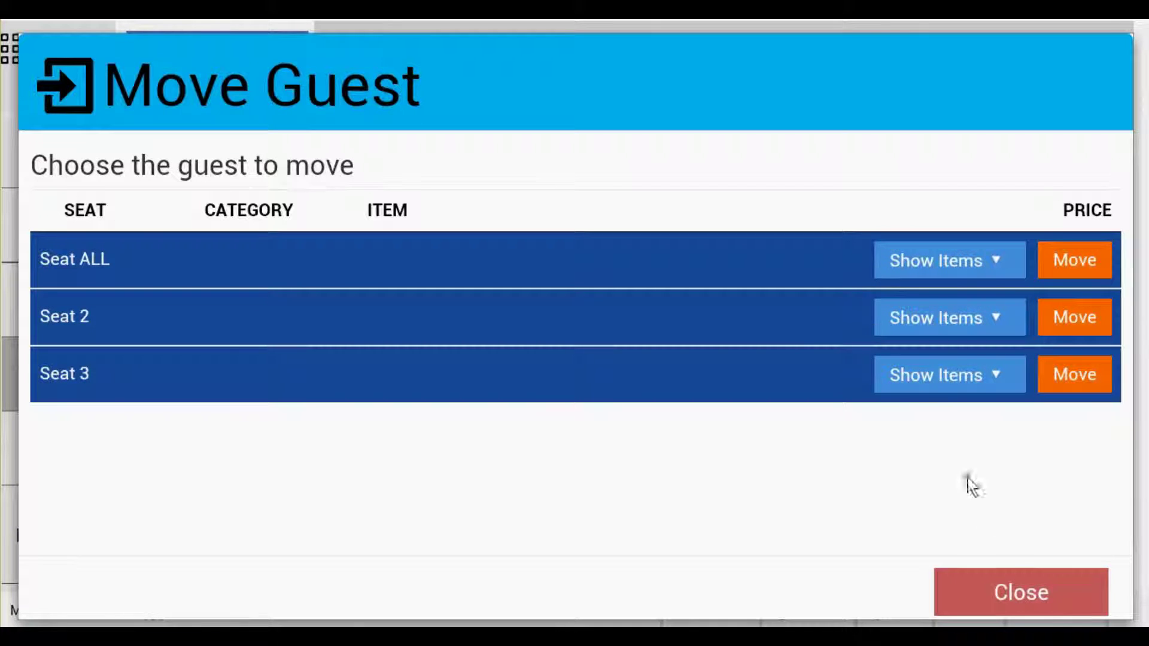
pyautogui.click(1049, 593)
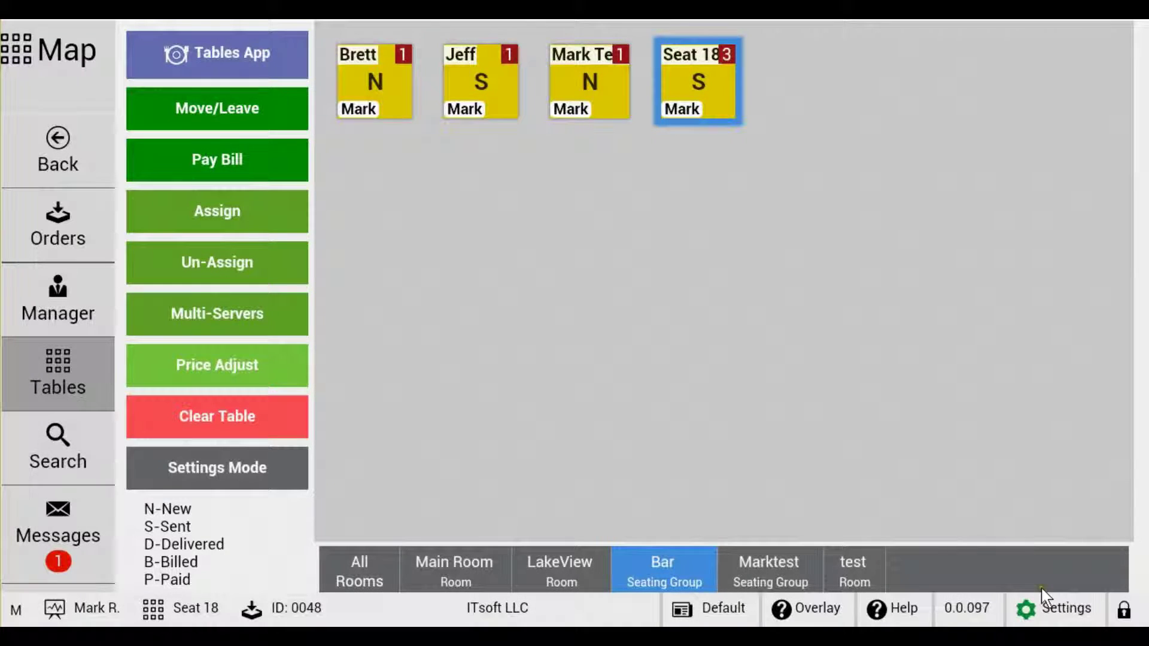
pyautogui.click(558, 570)
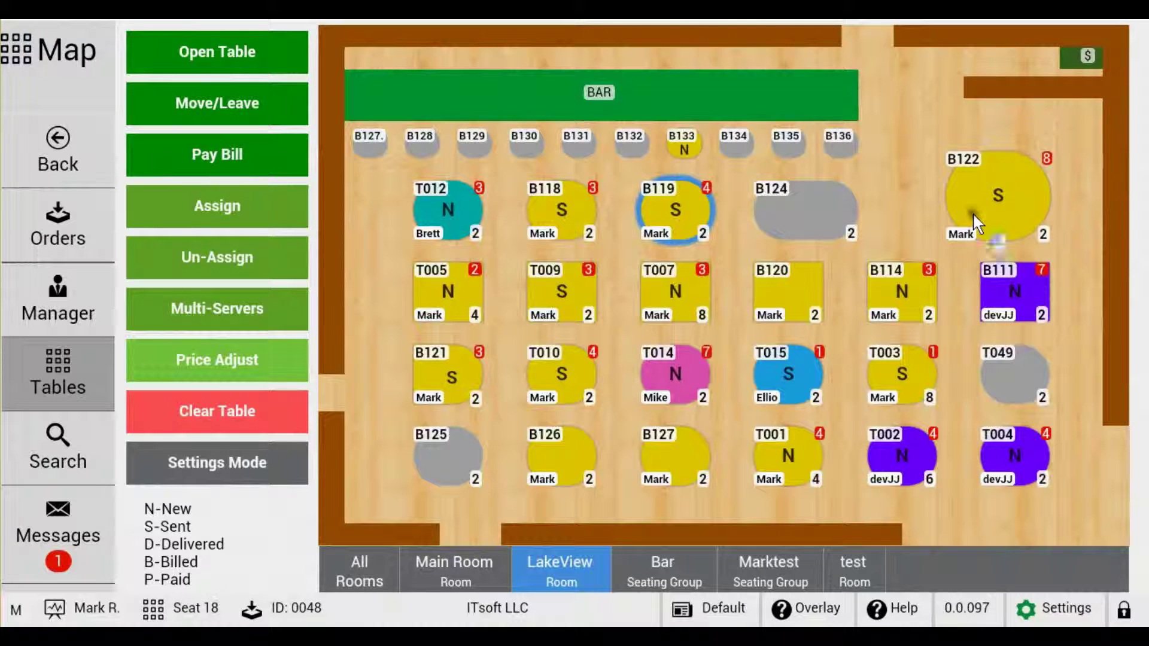
# Step: Transfer every guest and the order from table B122 to table B125
pyautogui.click(970, 216)
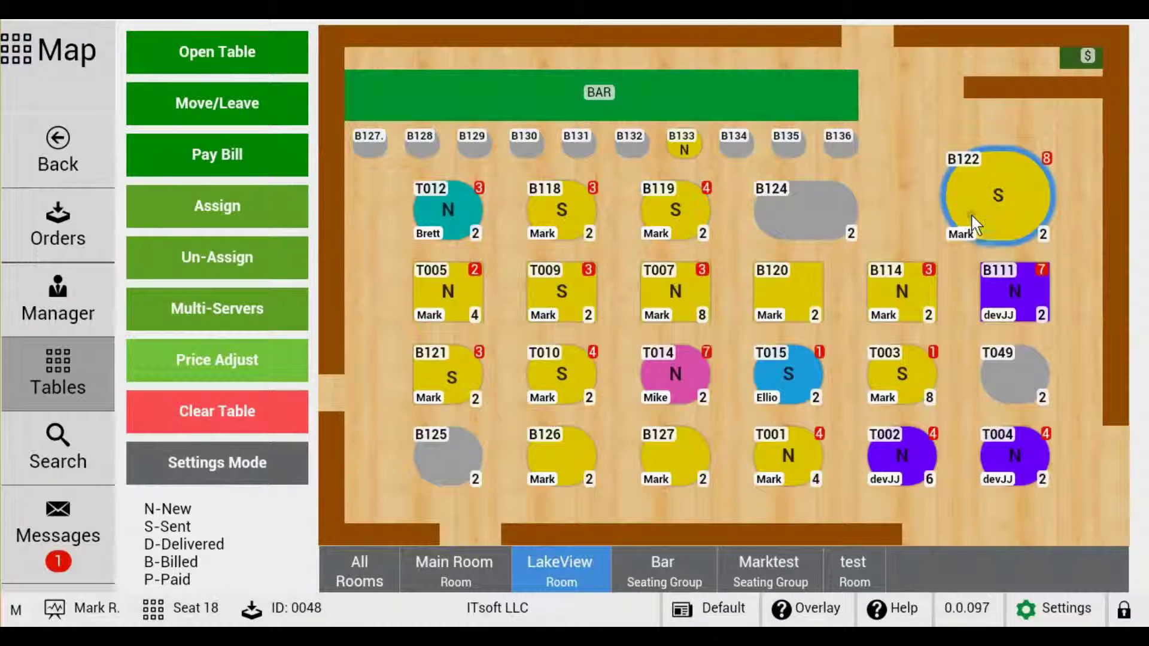
pyautogui.click(233, 103)
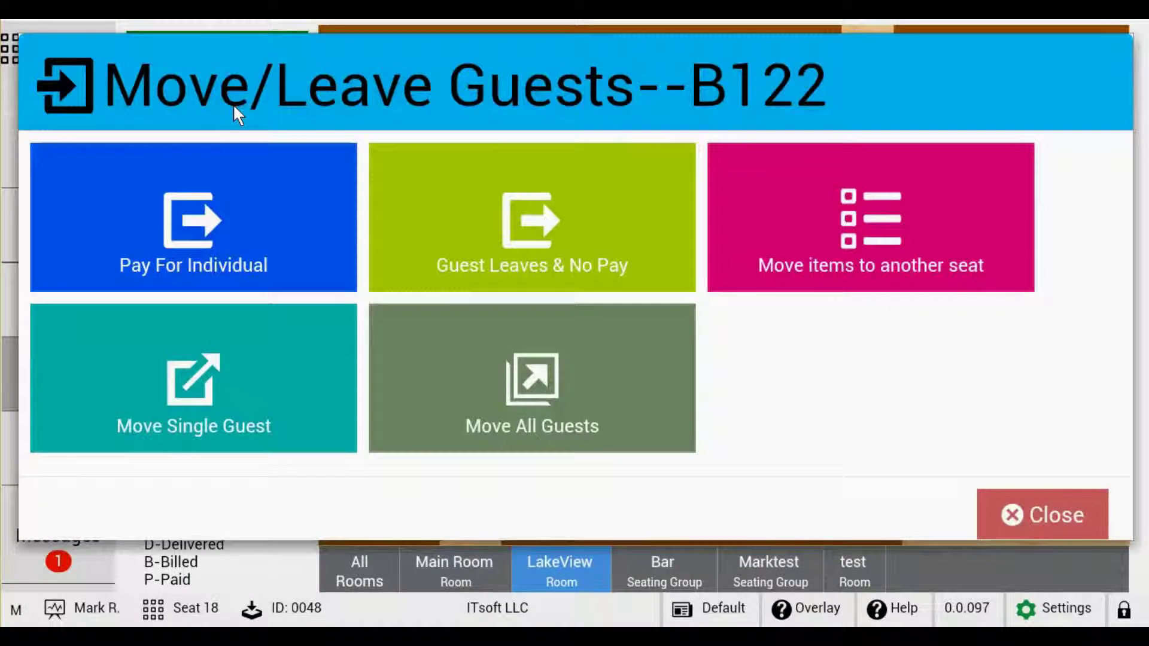
pyautogui.click(529, 377)
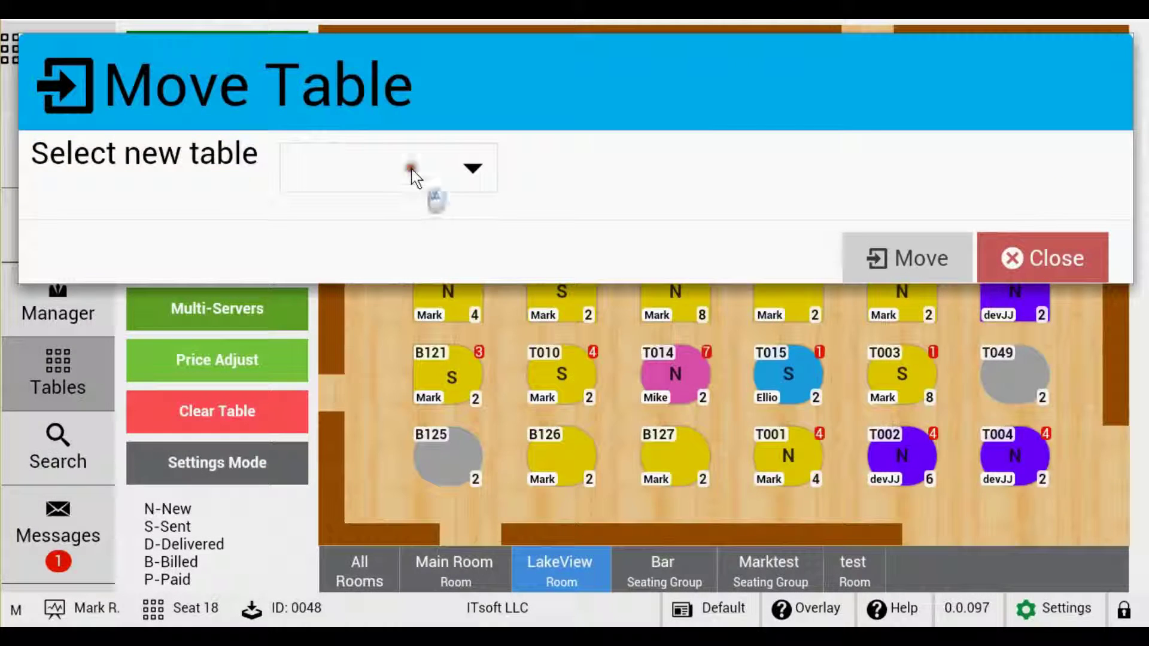
pyautogui.click(409, 169)
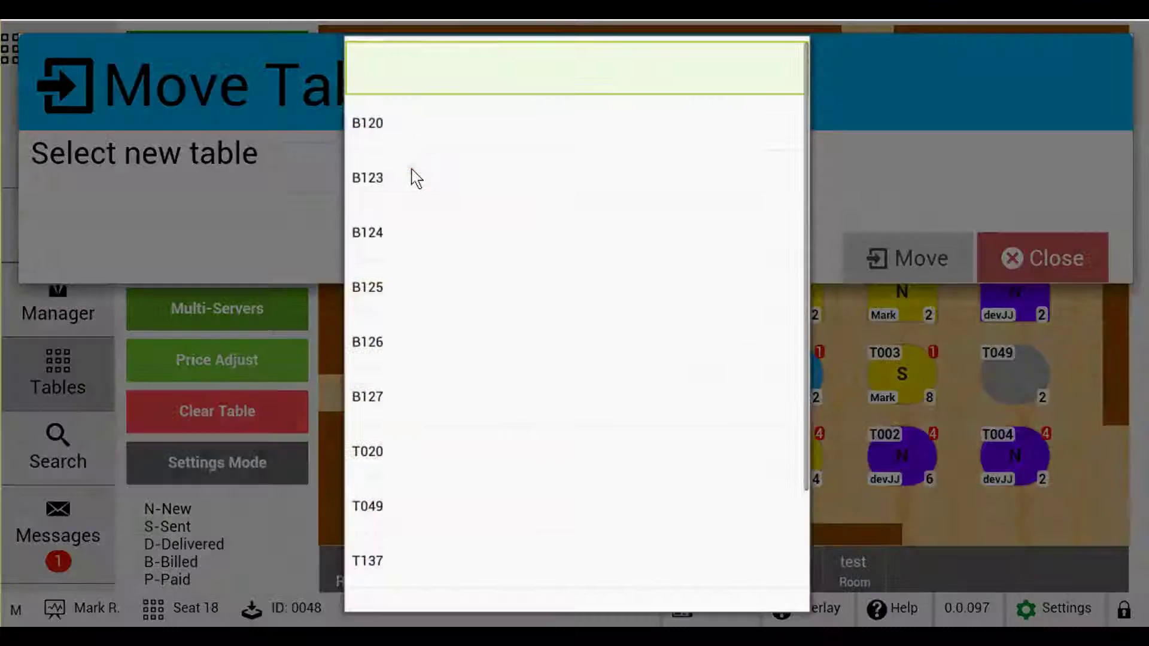
pyautogui.click(422, 289)
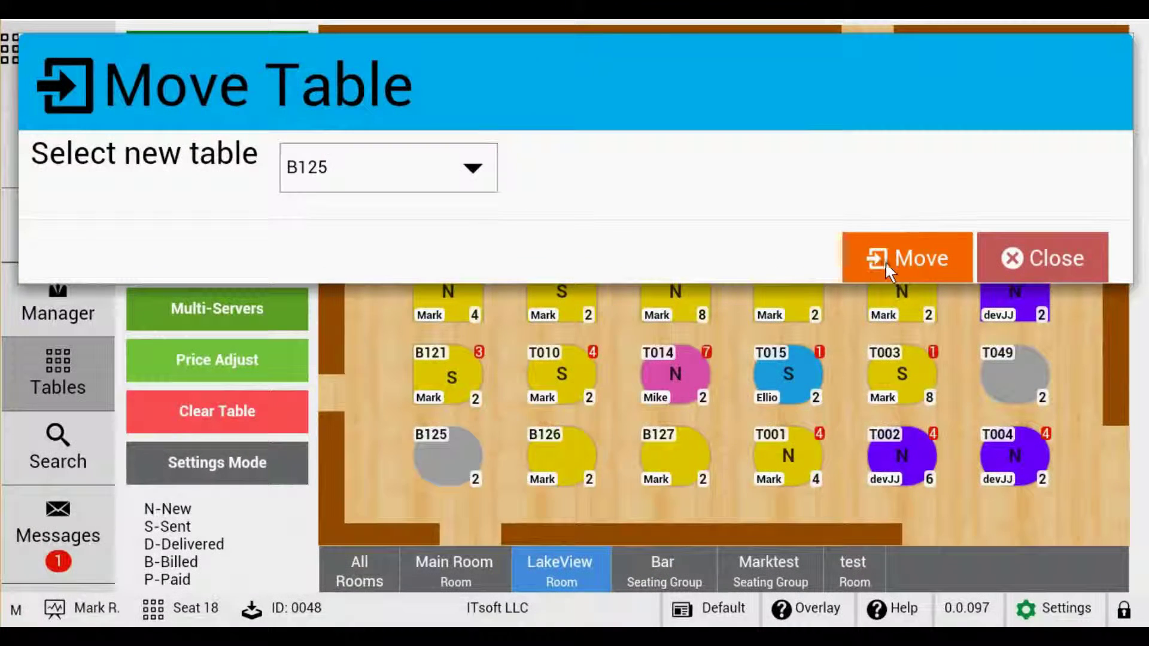
pyautogui.click(885, 263)
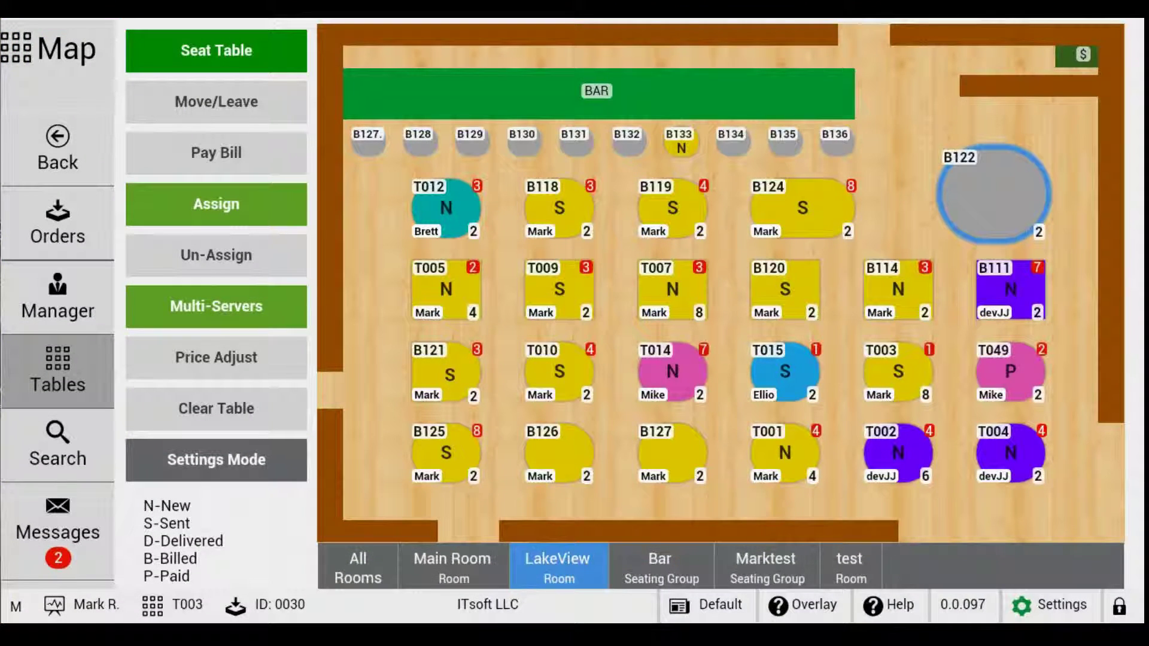
# Step: Bring up table T003's bill of two Boulevard Wheat ($12.00) and its Move/Leave Guests window
pyautogui.click(914, 376)
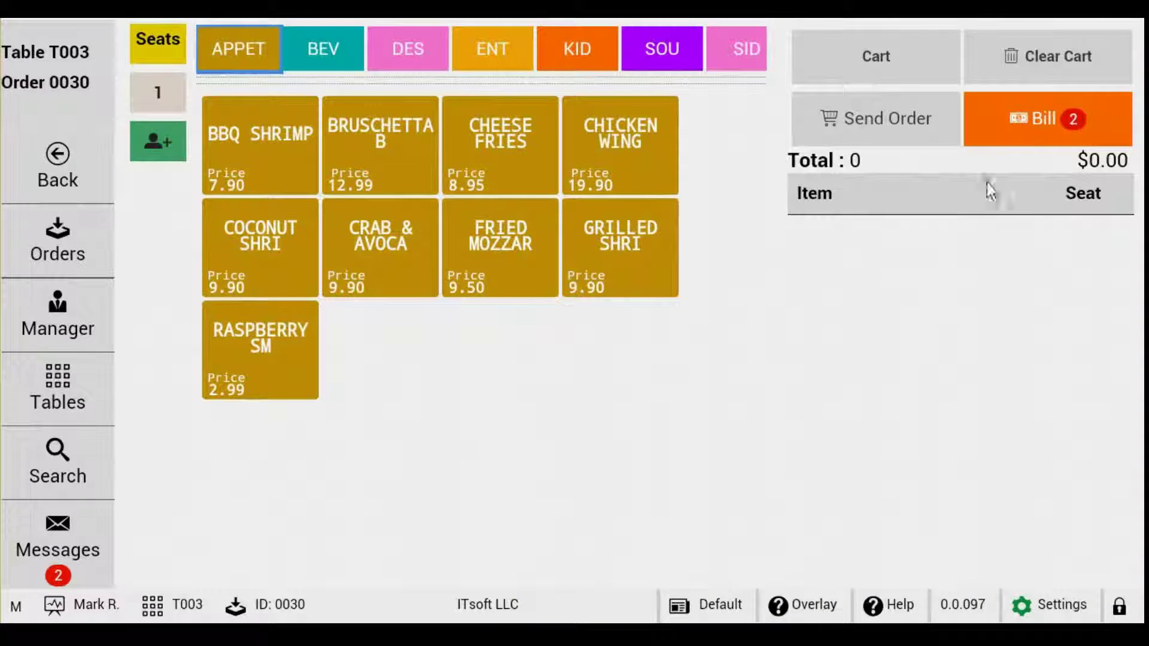
pyautogui.click(1027, 117)
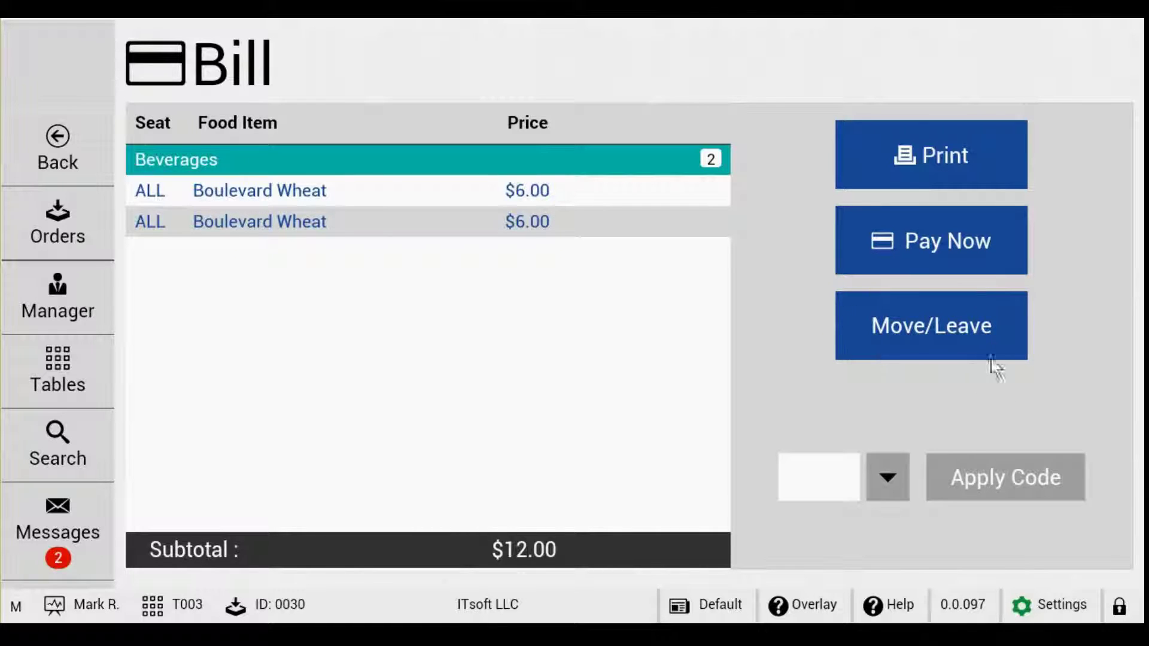
pyautogui.click(973, 327)
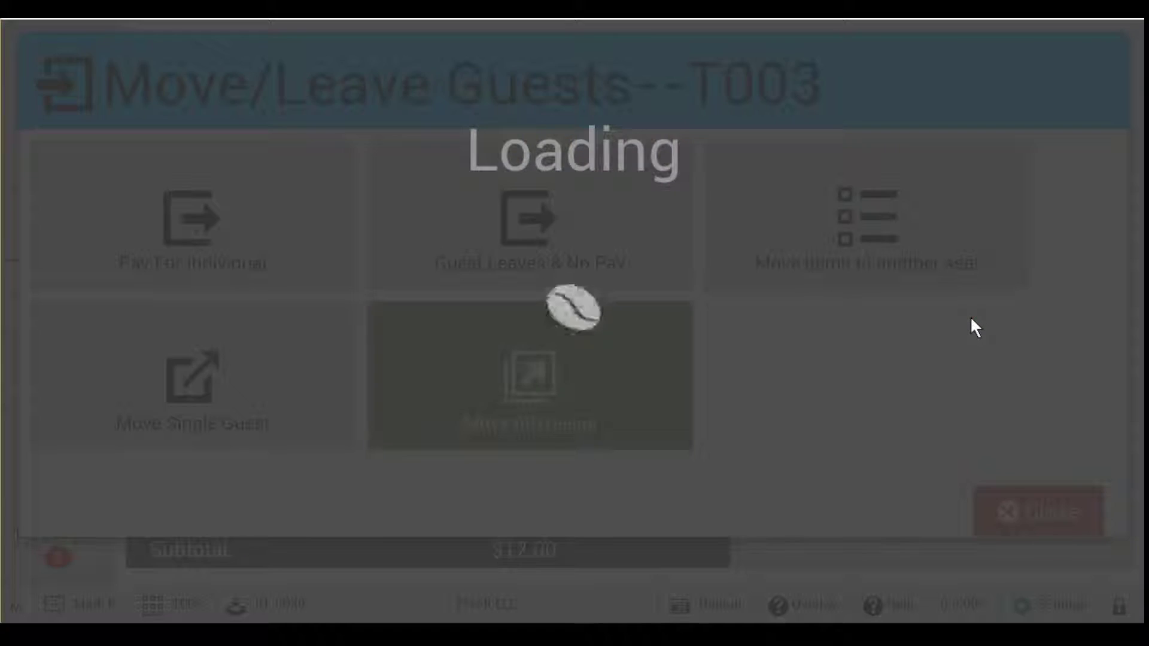